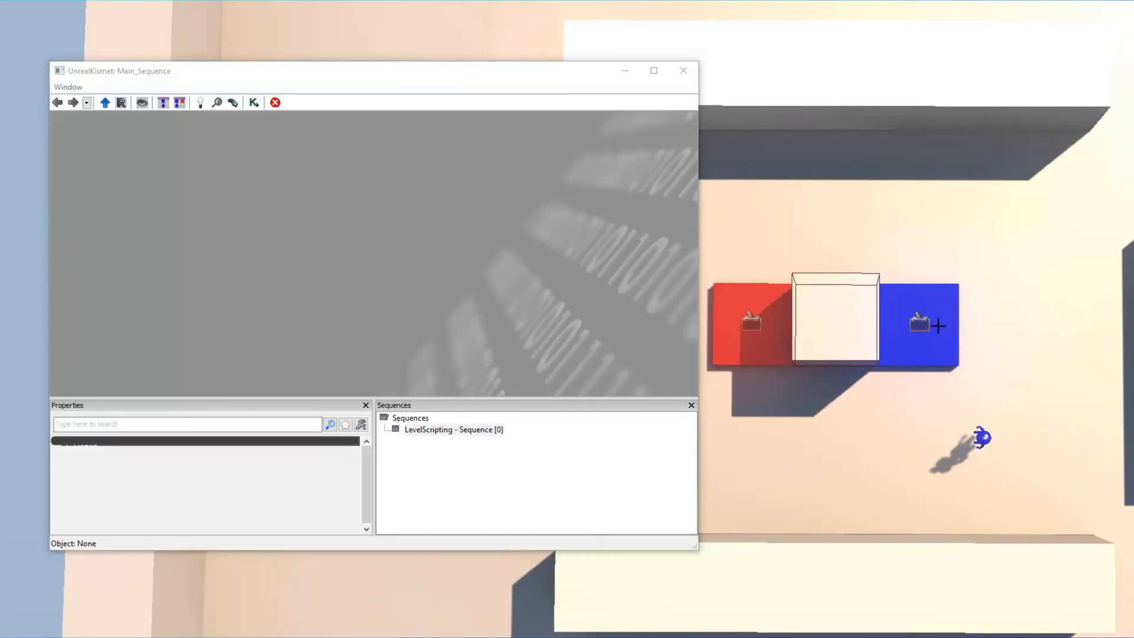
Add a Touch event for the trigger on the blue platform and place it in the level's Kismet sequence.
click(933, 325)
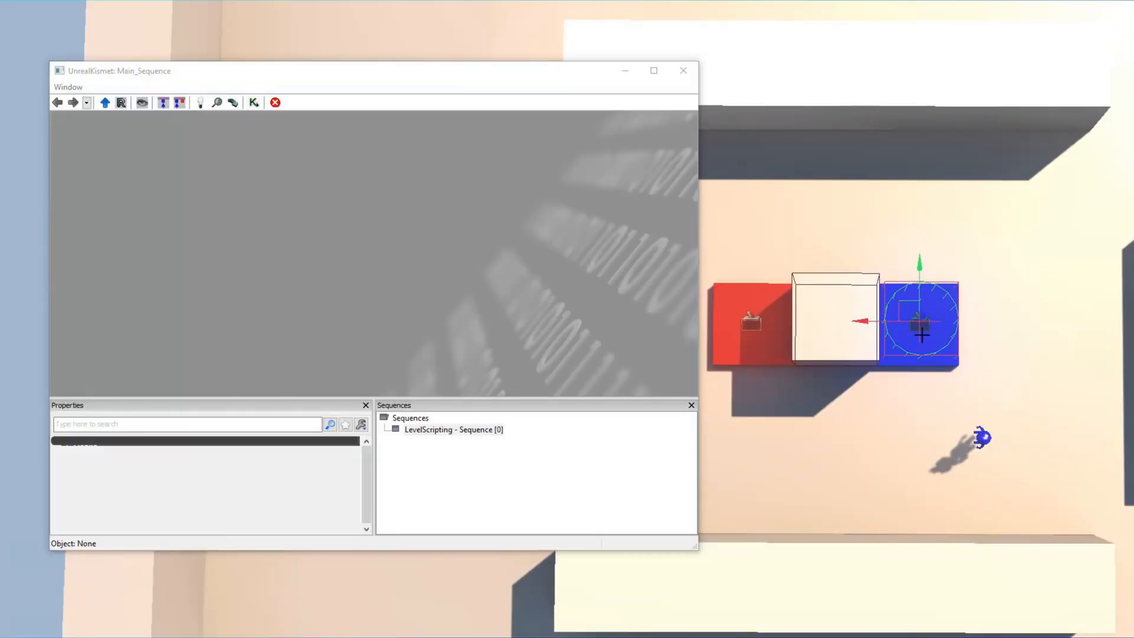
right_click(288, 264)
mouse_move(397, 374)
click(471, 373)
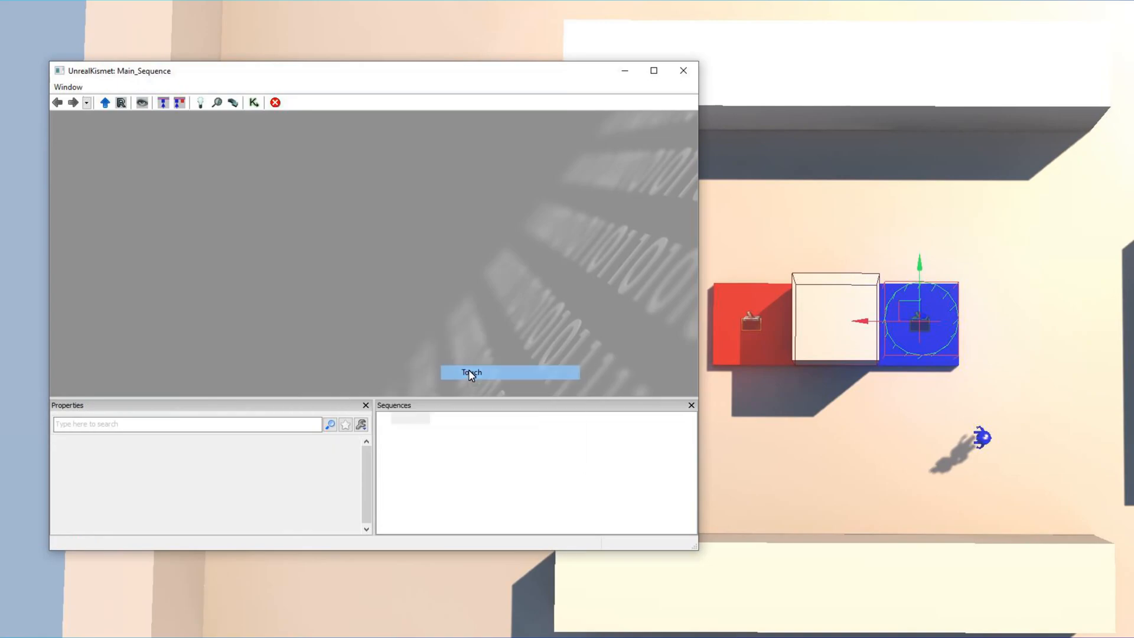
drag(404, 318, 347, 264)
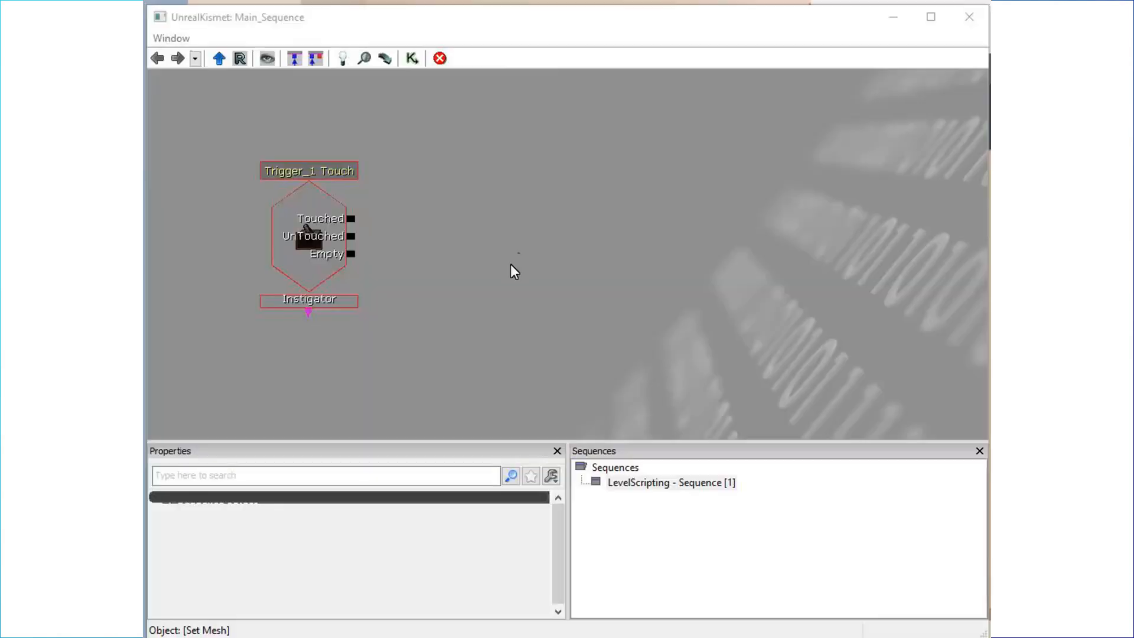
Add an actor Set Mesh action beside the blue platform trigger's touch event.
right_click(450, 172)
mouse_move(695, 177)
mouse_move(805, 179)
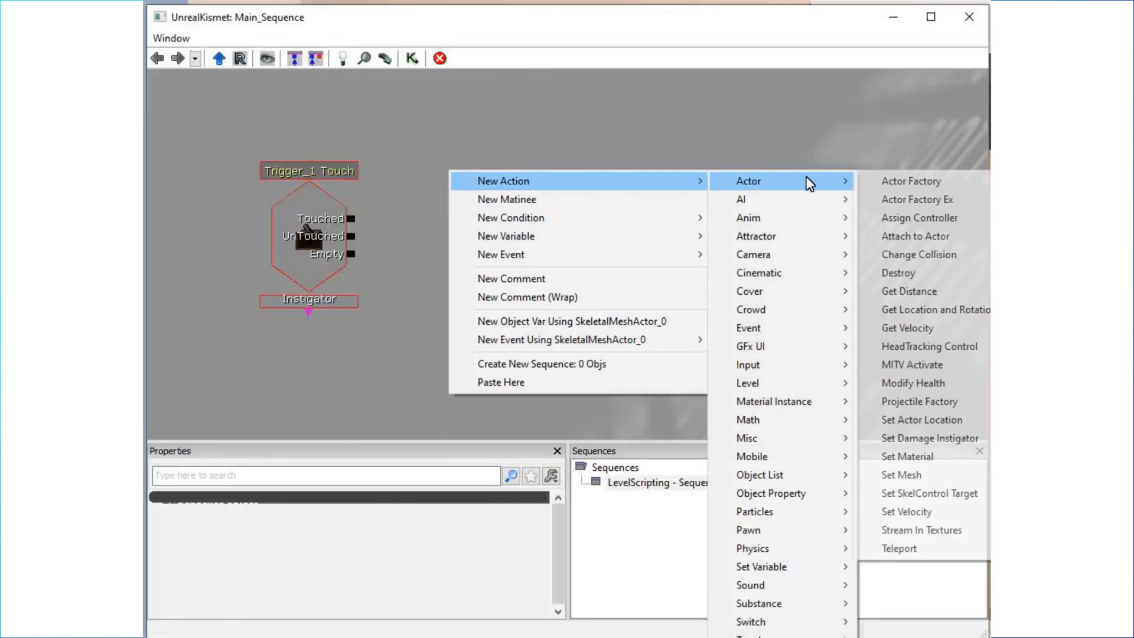
click(895, 475)
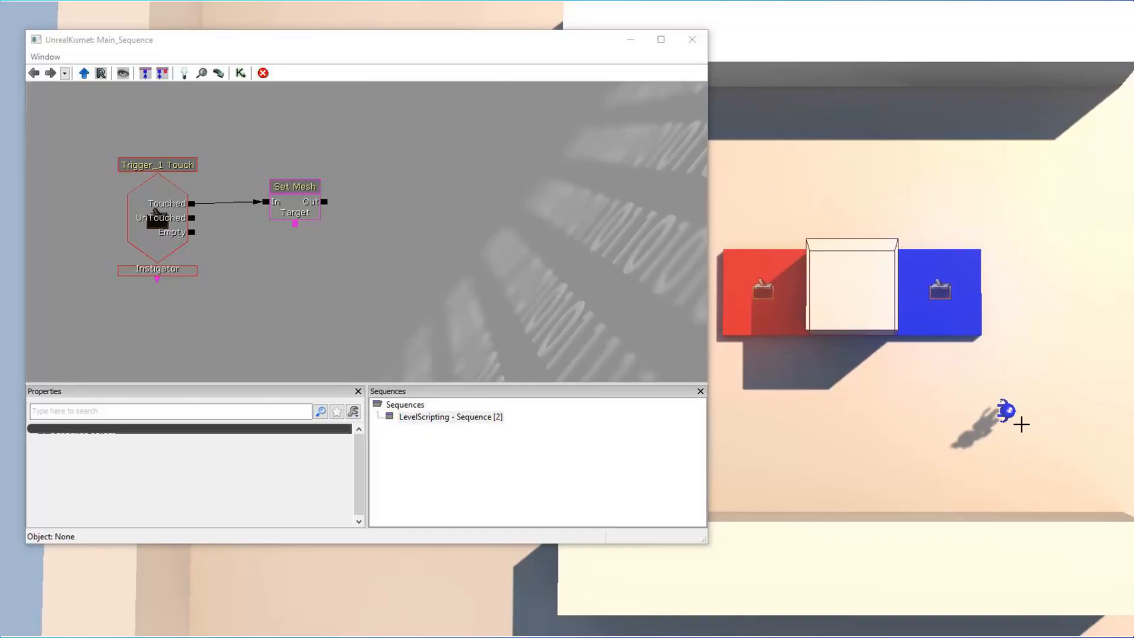
Attach the blue character, SkeletalMeshActor_0, as an object variable to the Set Mesh action's Target.
click(1010, 416)
right_click(294, 223)
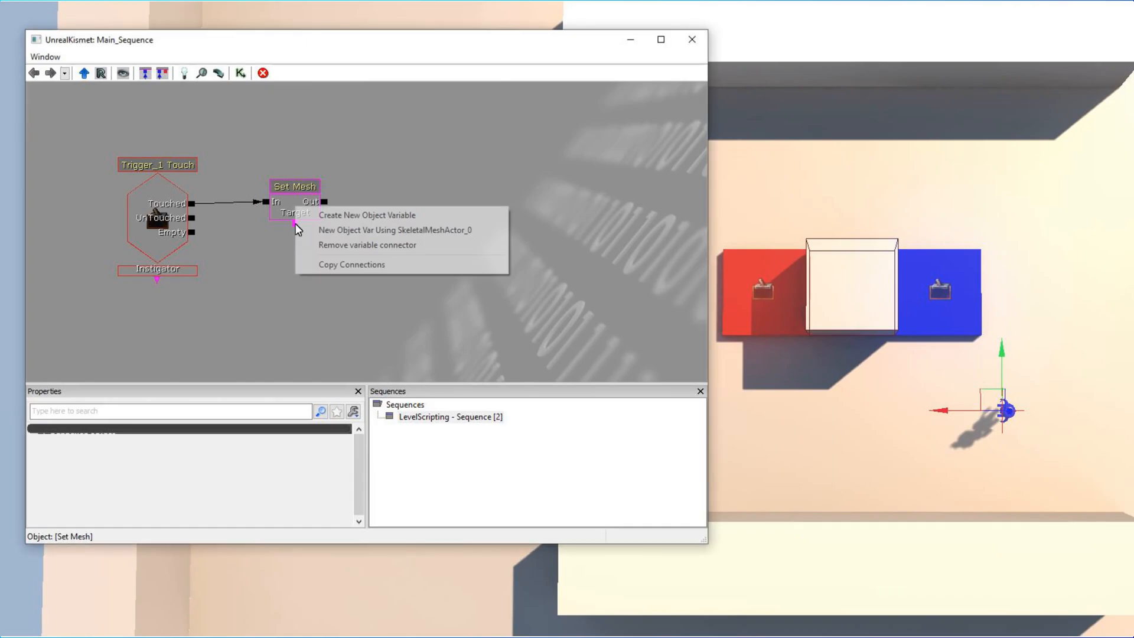
click(405, 230)
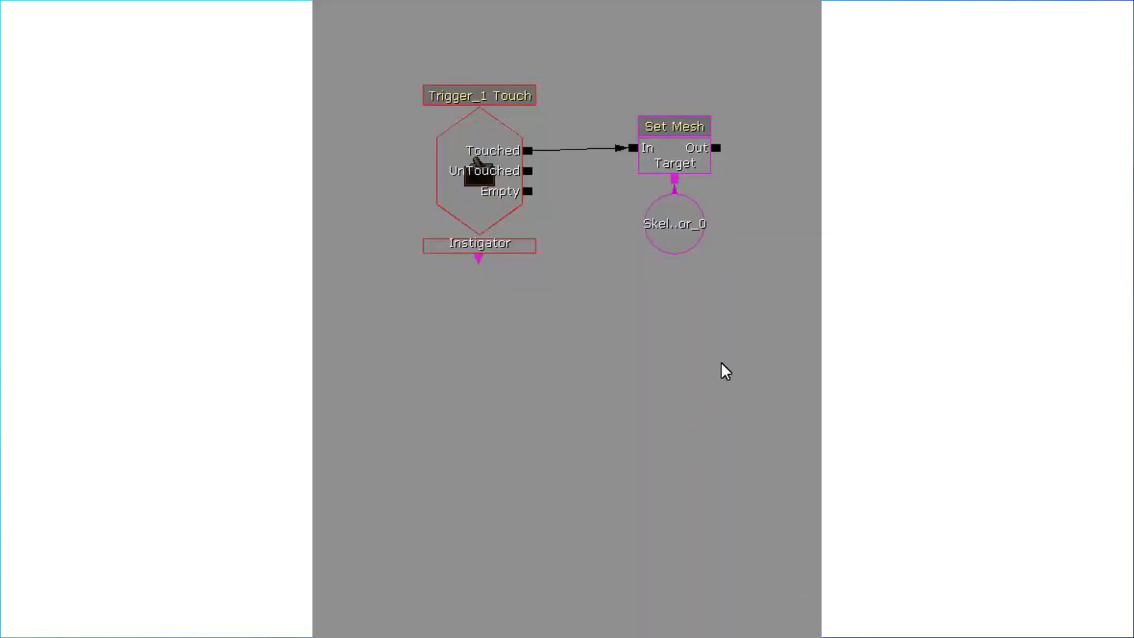
Duplicate the touch event, Set Mesh action and character variable, placing the copy below the original group.
ctrl+alt+drag(719, 361, 481, 179)
key(ctrl+c)
key(ctrl+v)
ctrl+drag(856, 499, 463, 419)
key(Escape)
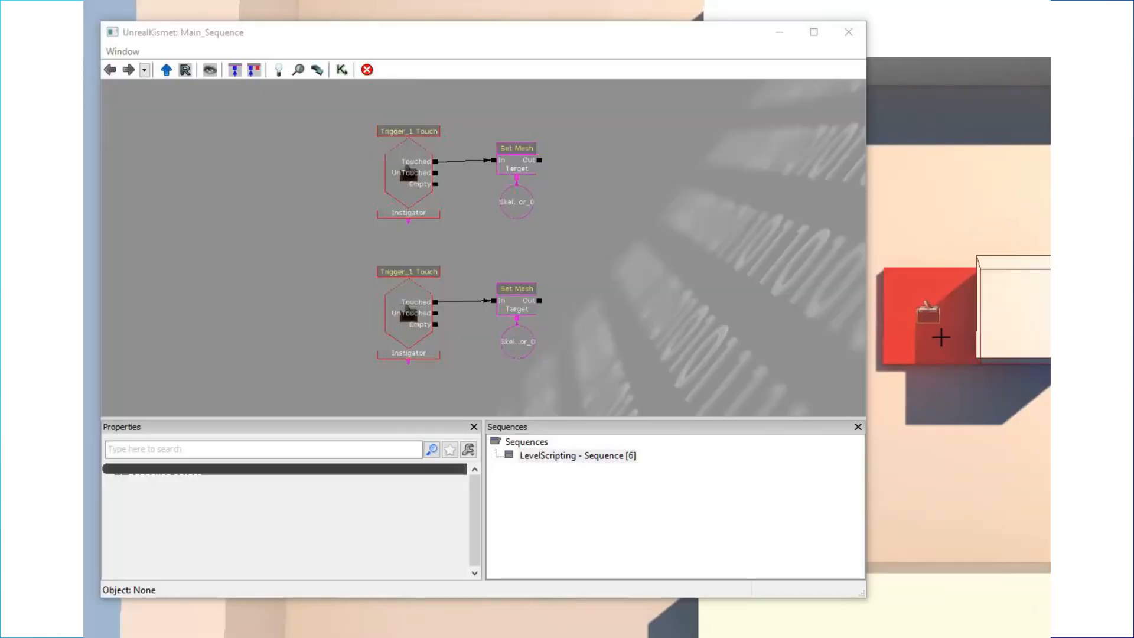
Link the copied event's Touched output to the copied Set Mesh action and assign the red platform's trigger to the event.
click(937, 331)
drag(436, 301, 483, 307)
right_click(413, 285)
click(440, 293)
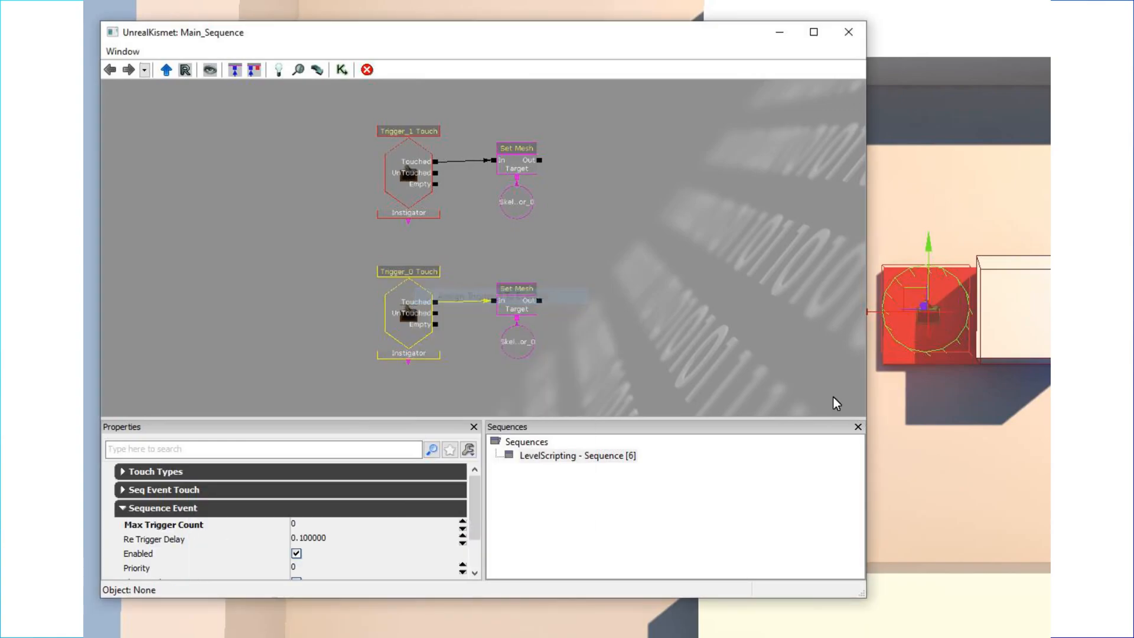
click(727, 382)
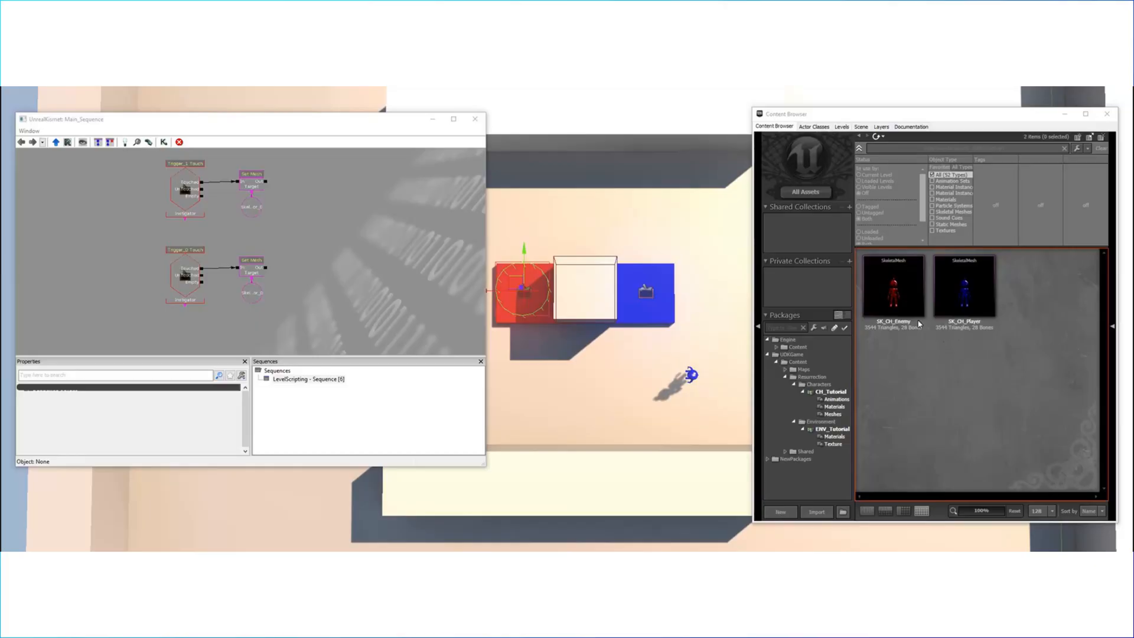
Set the copied Set Mesh action's New Skeletal Mesh to SK_CH_Enemy.
click(893, 285)
click(251, 261)
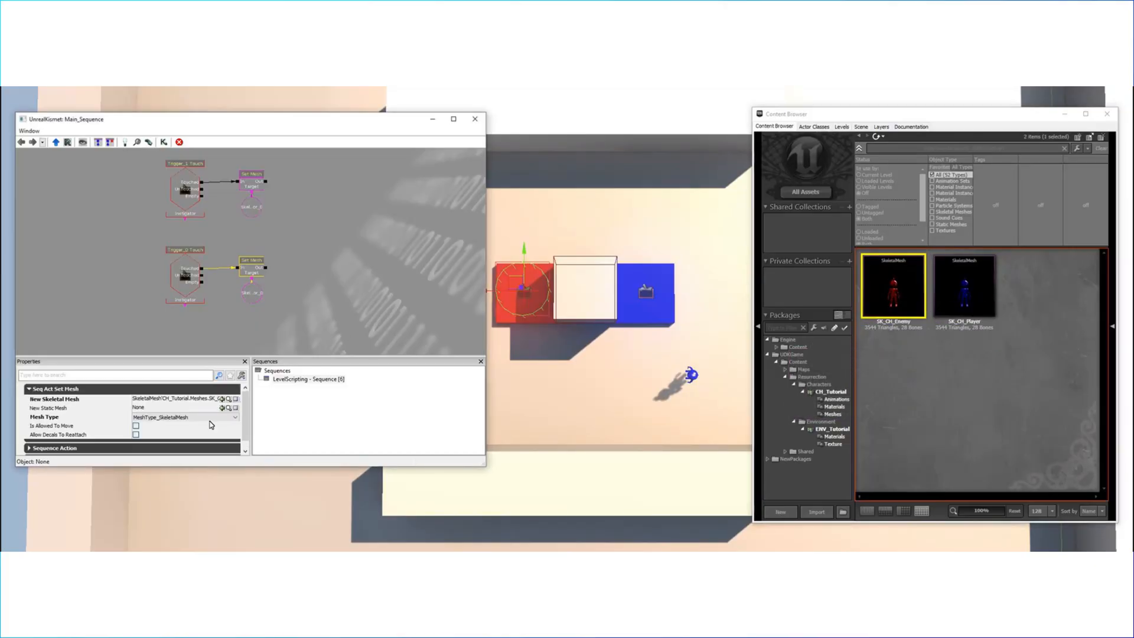
click(222, 398)
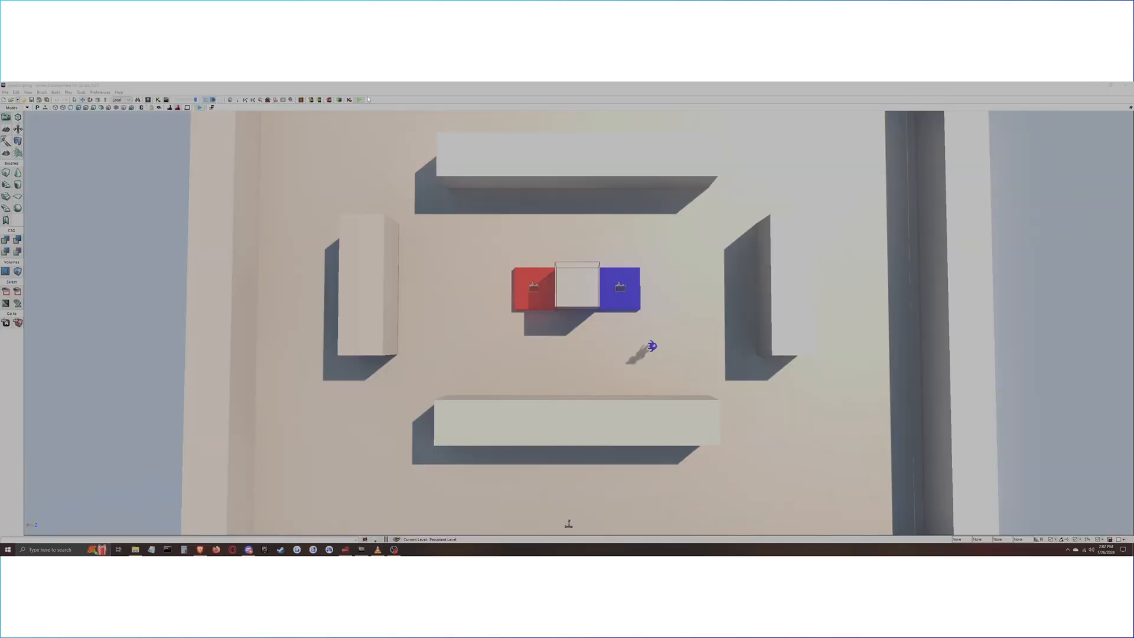
Launch the level in the editor preview and maximize the preview window.
click(359, 100)
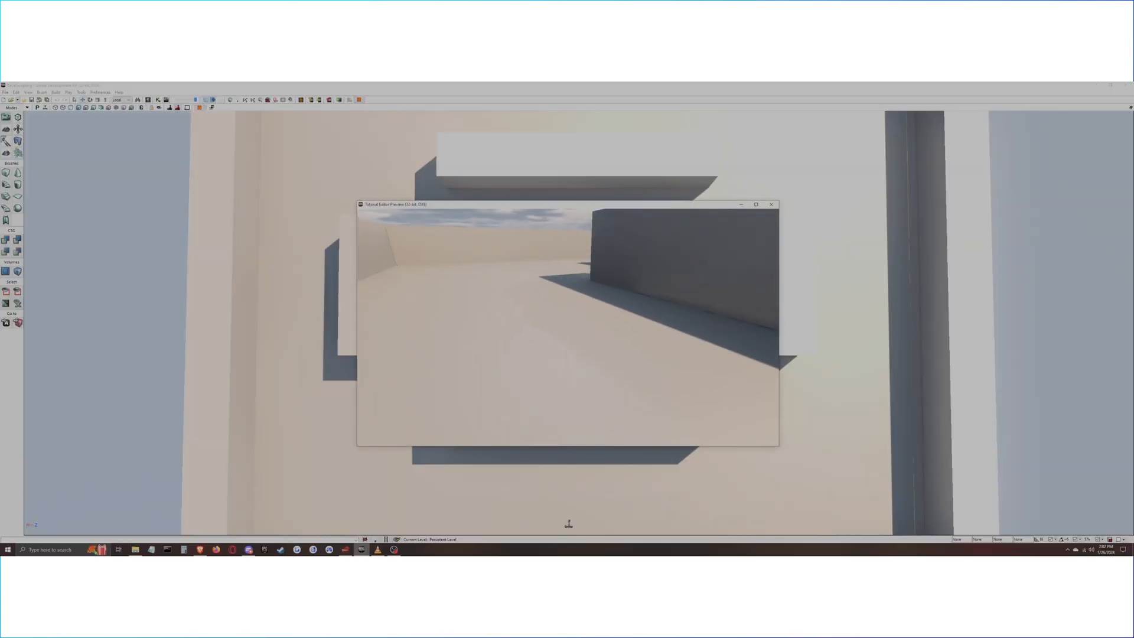
key(super)
click(757, 205)
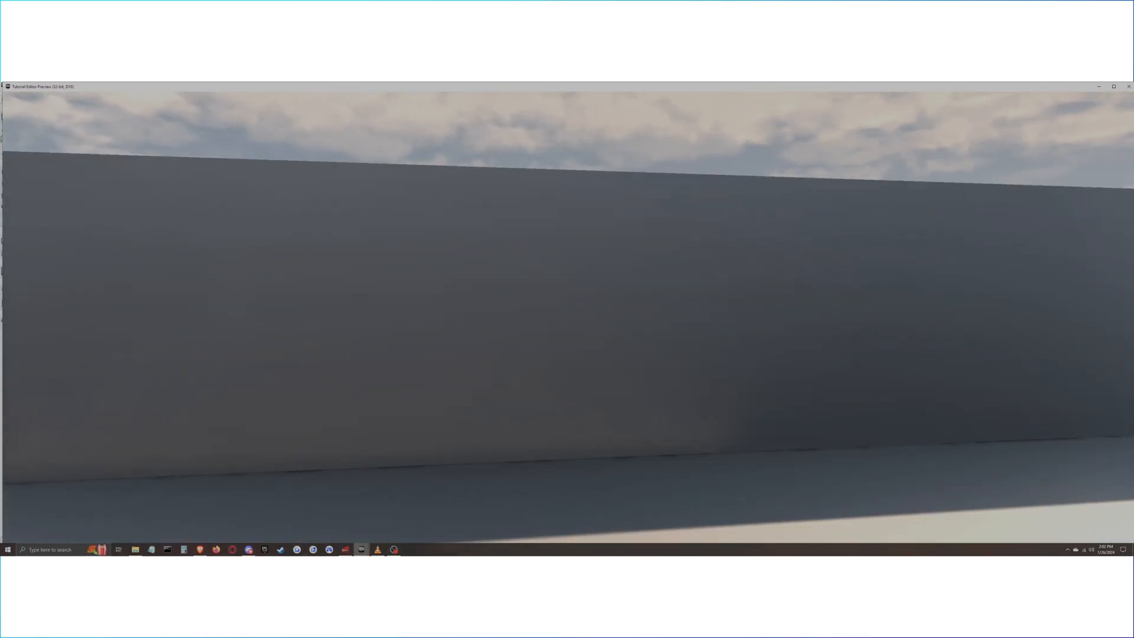
key(super)
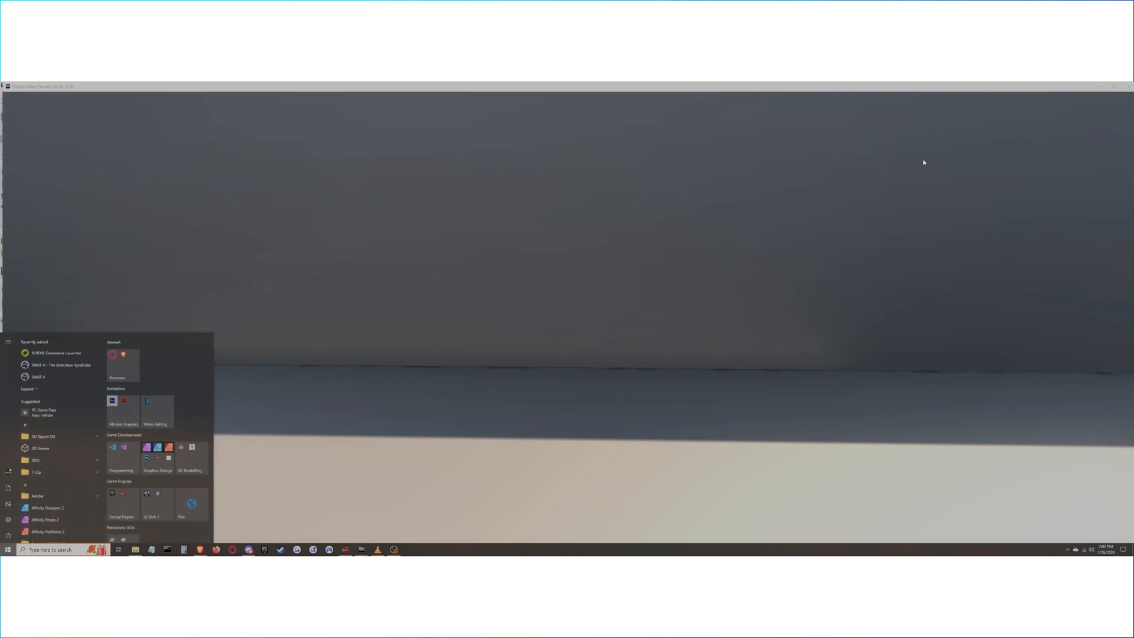
click(1112, 86)
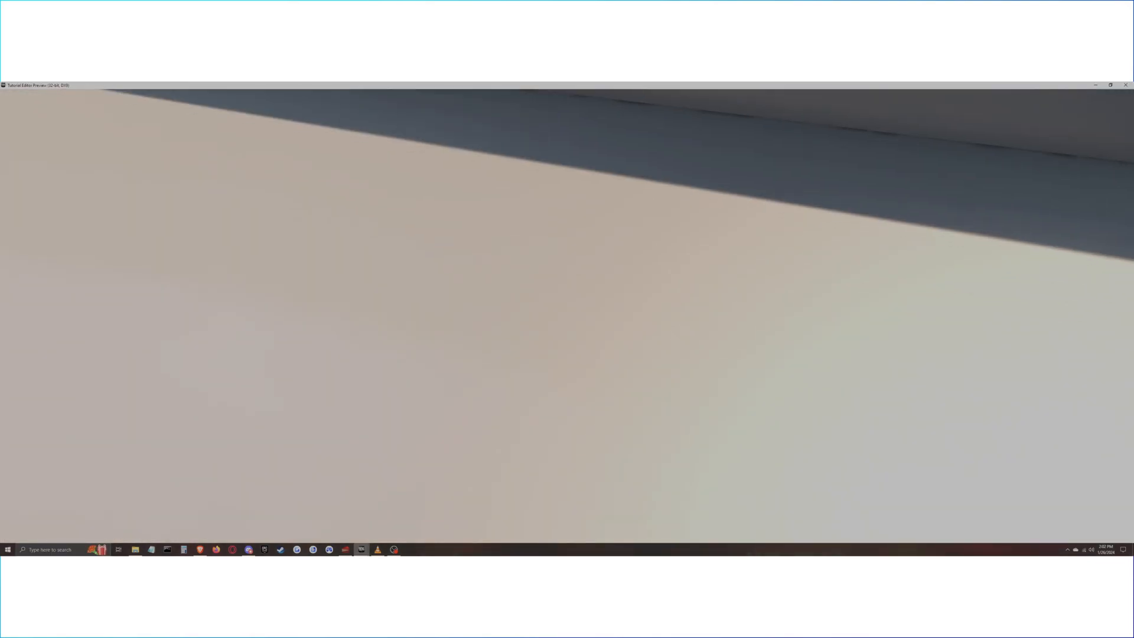
Walk to the blue platform and step onto it to test its mesh-swap trigger on the character.
key(w)
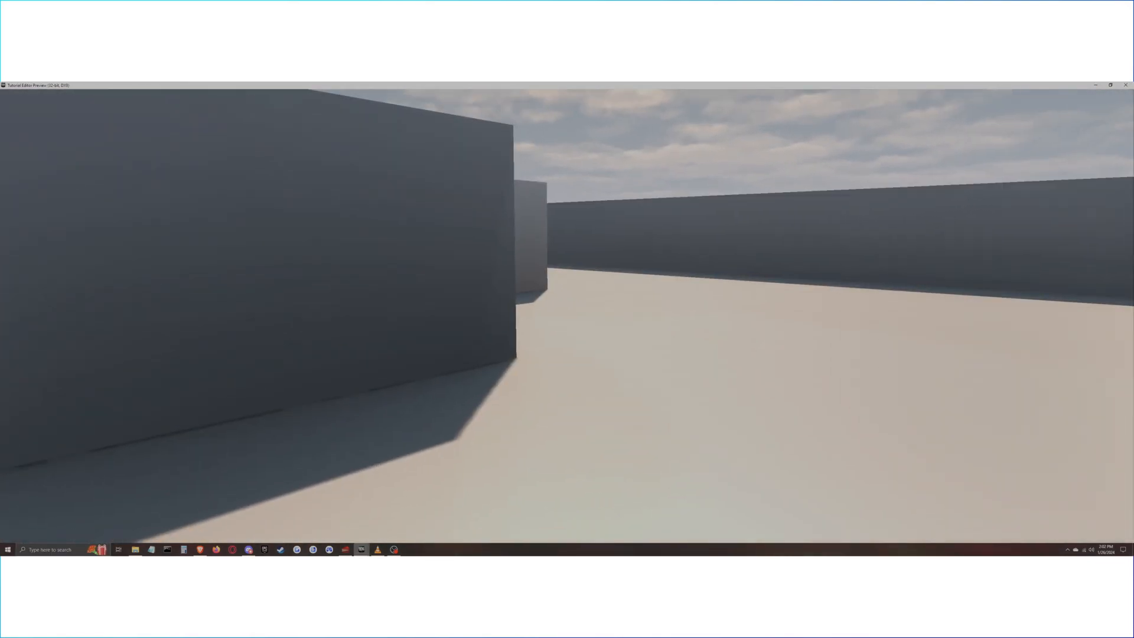
key(w)
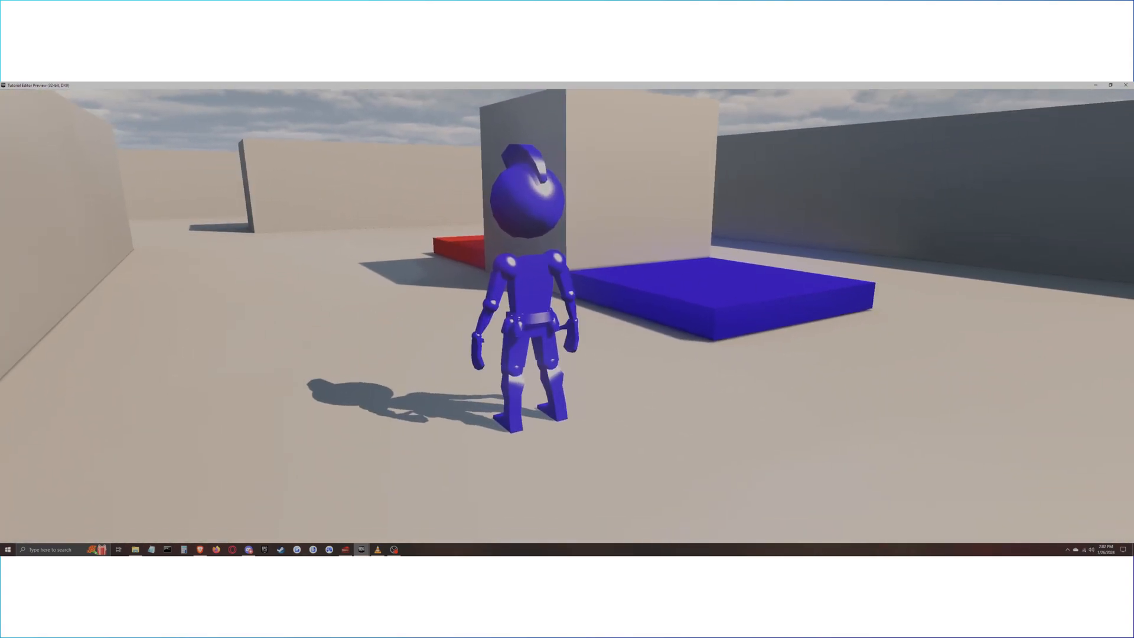
key(w)
key(d)
key(d)
key(w)
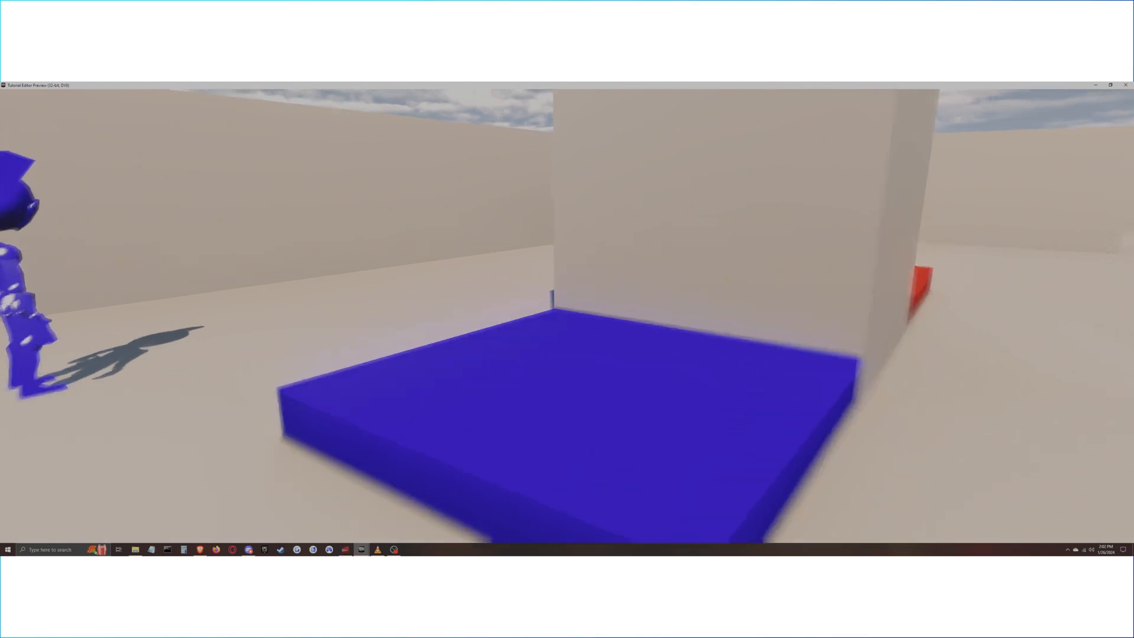
key(d)
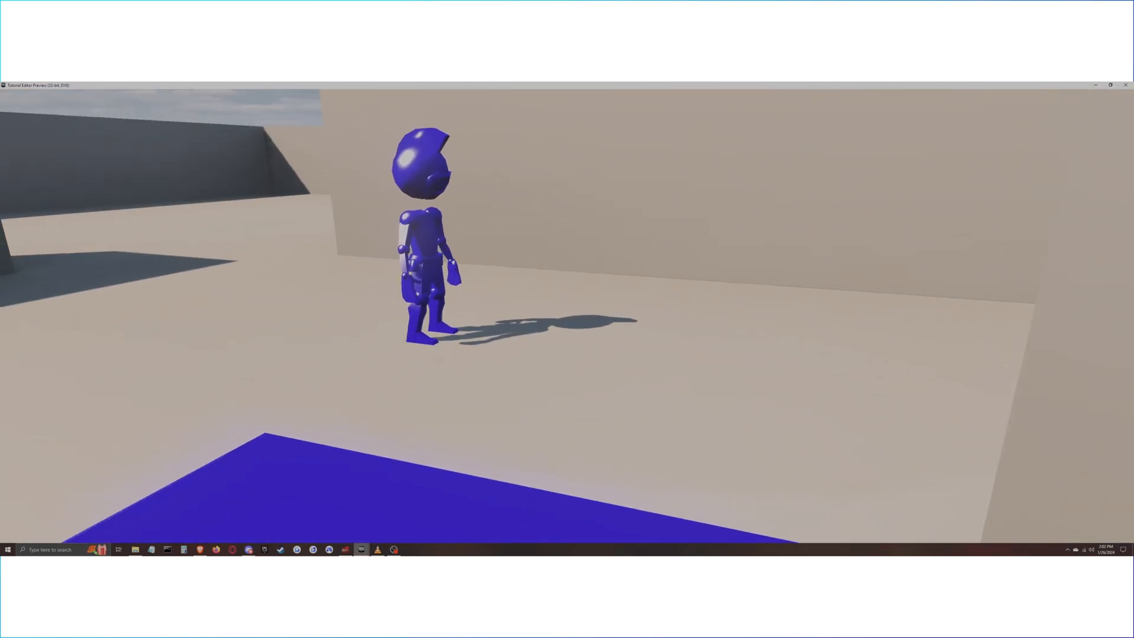
key(s)
key(w)
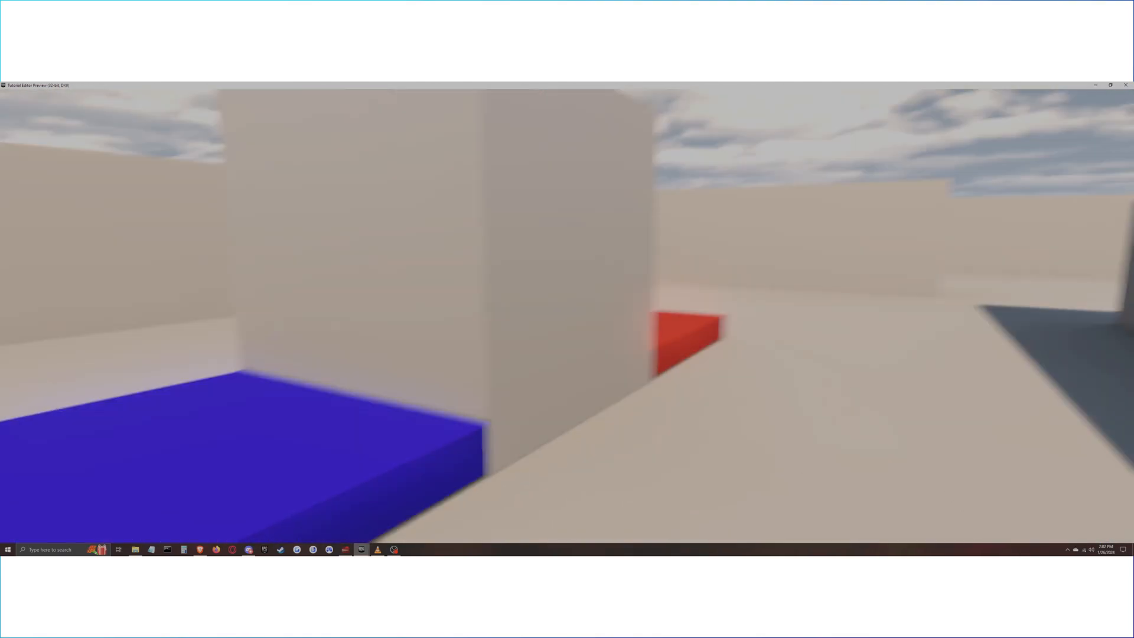
key(a)
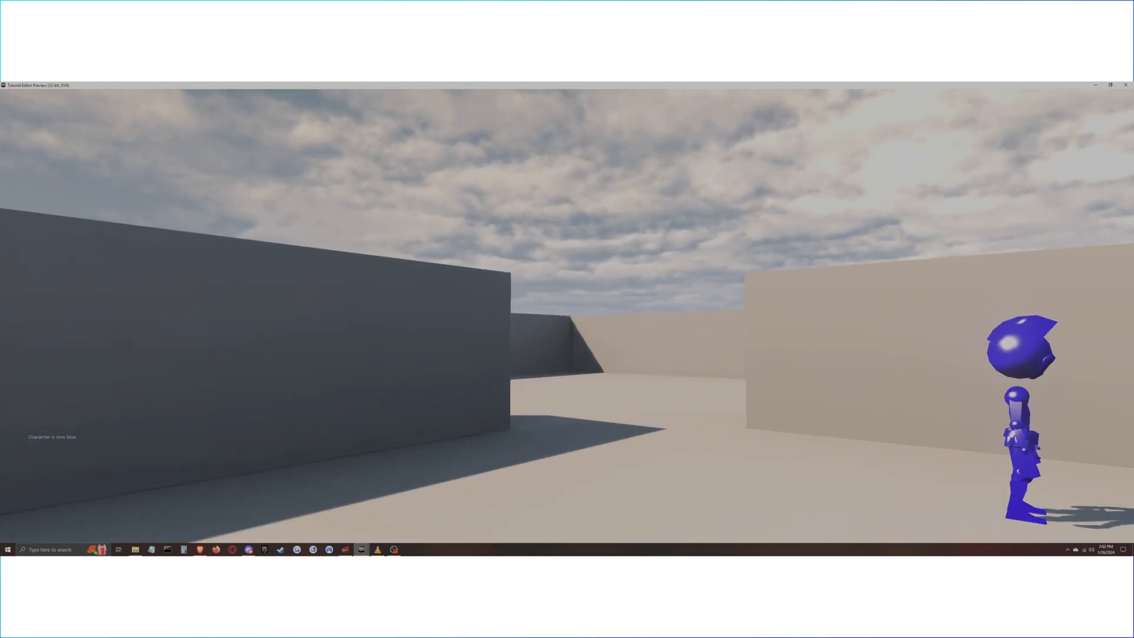
Walk over the red platform to test its mesh-swap trigger and view the character.
key(w)
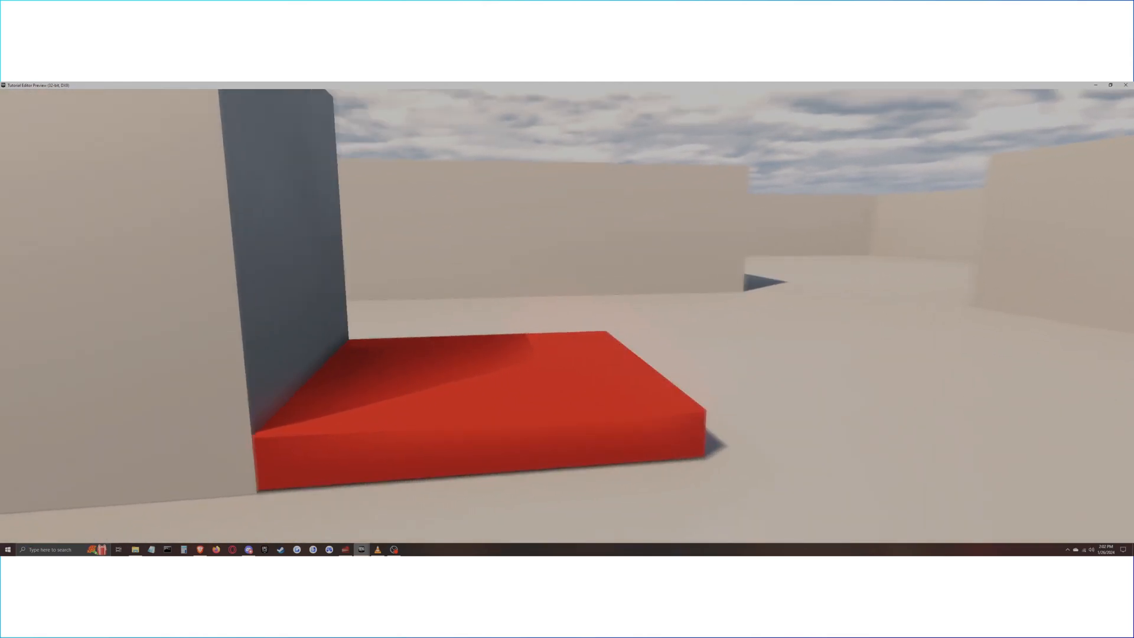
key(w)
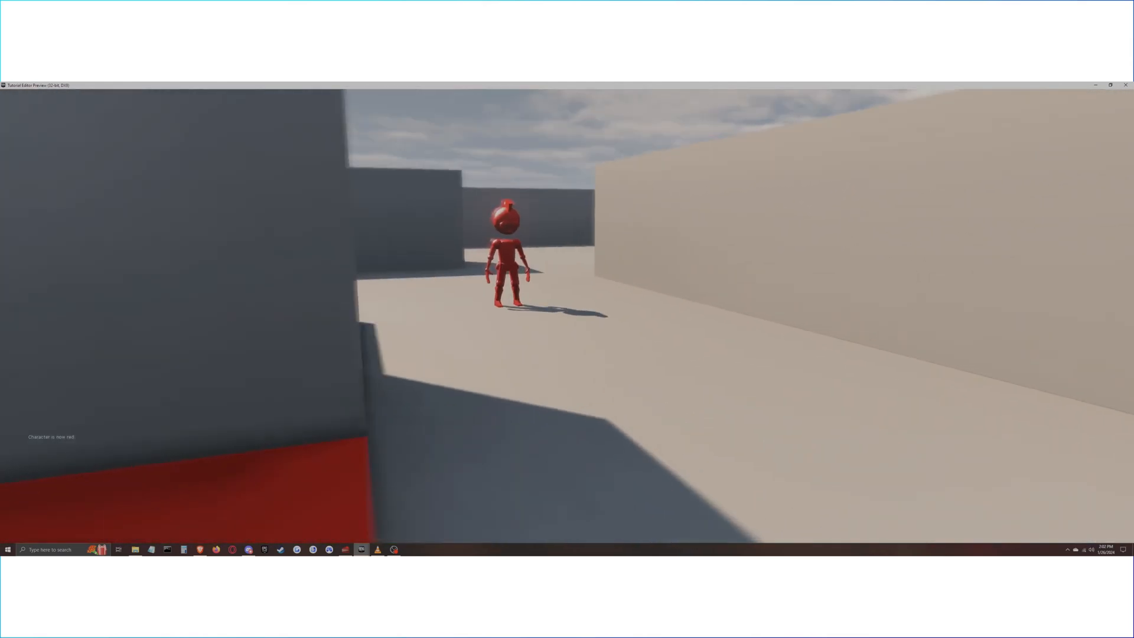
key(w)
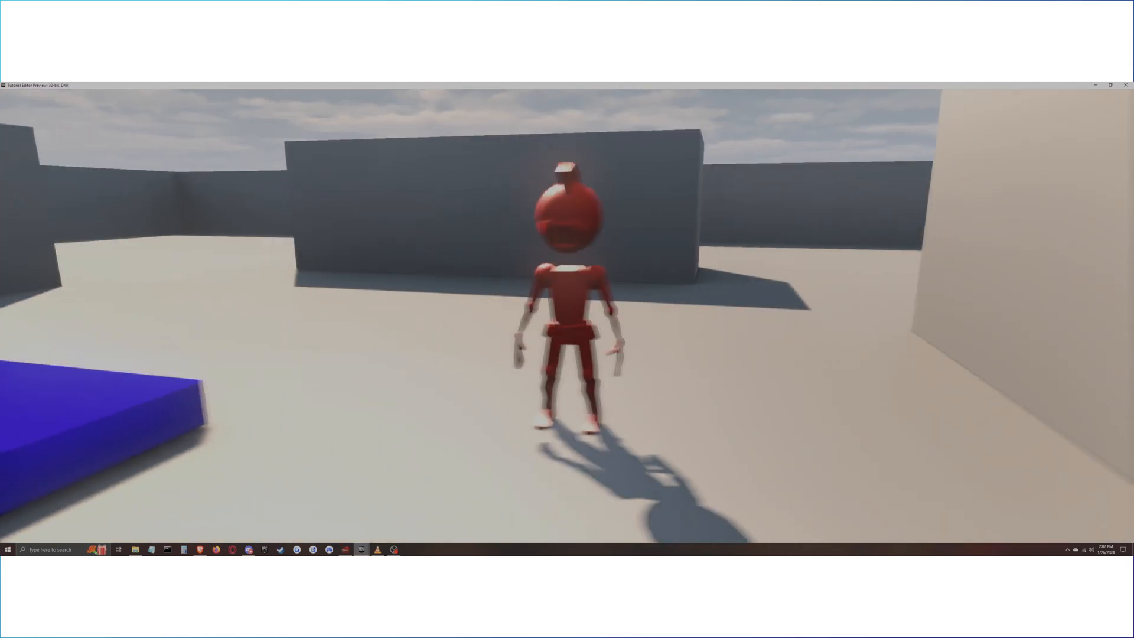
Go around the central block back to the blue platform and test switching the character's mesh again.
key(a)
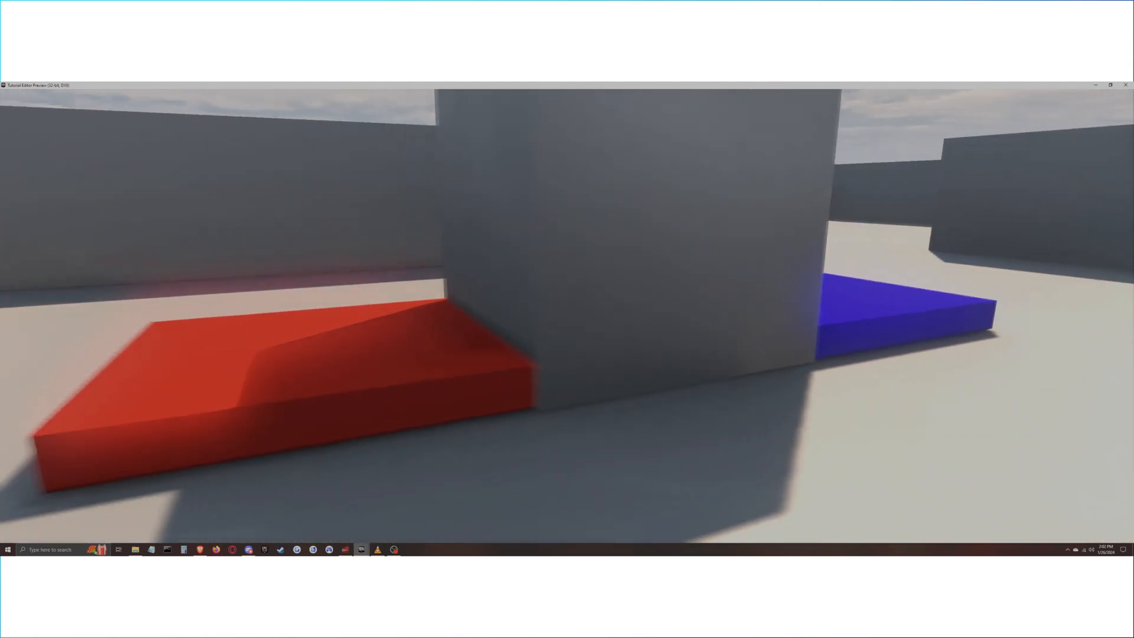
key(w)
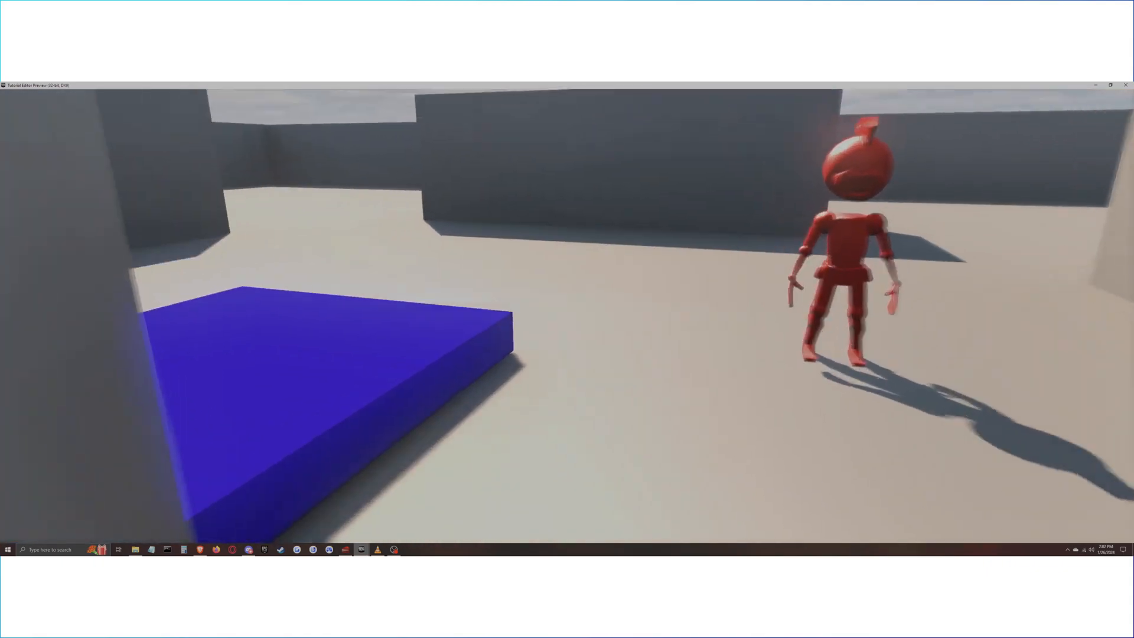
key(a)
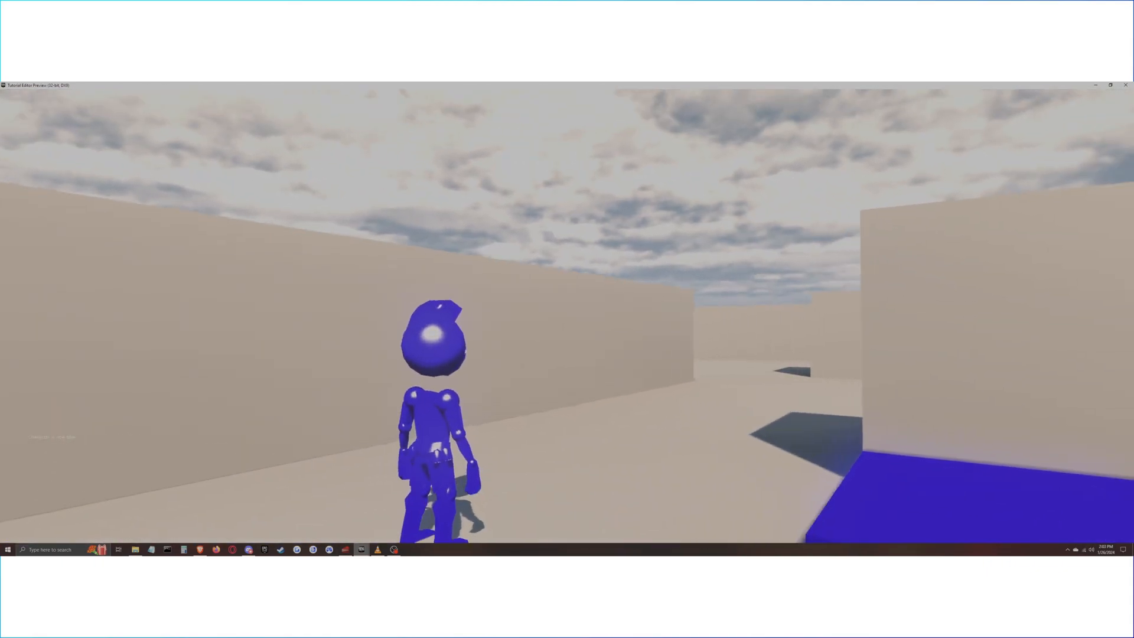
key(d)
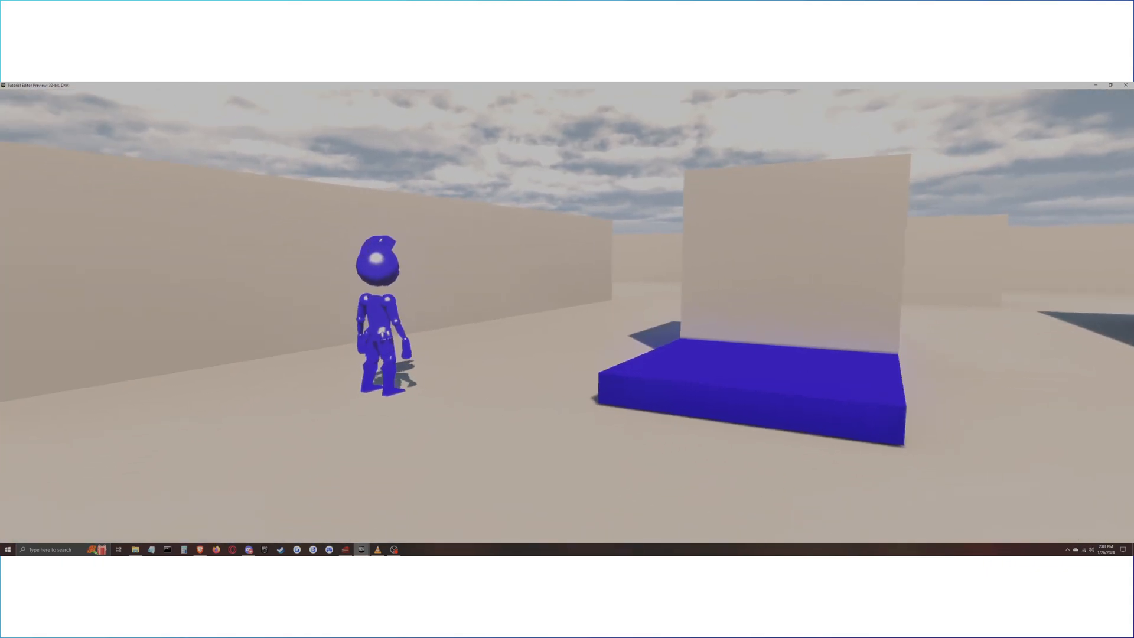